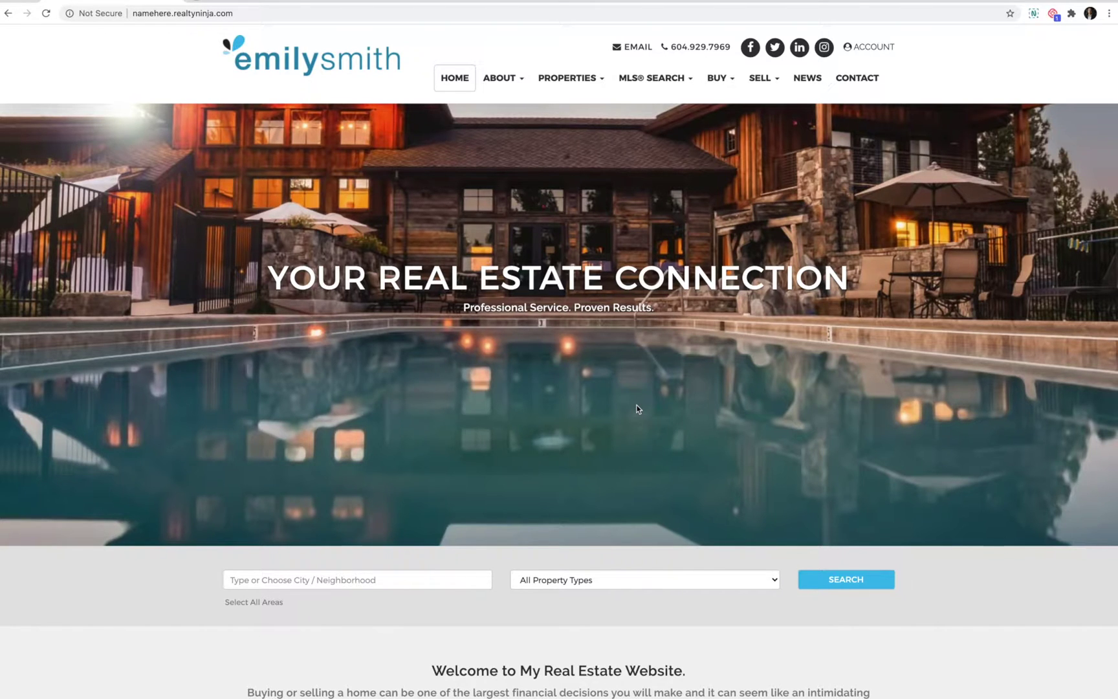
- Load the site's admin login page by appending /login to the URL
left_click(269, 14)
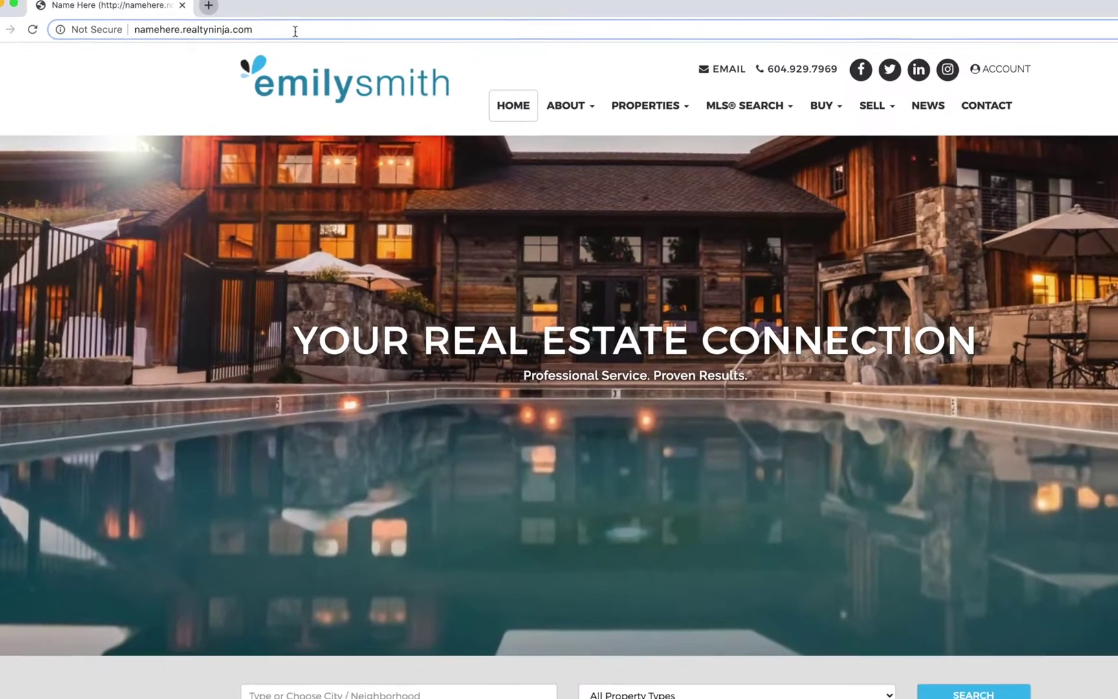
type("/login")
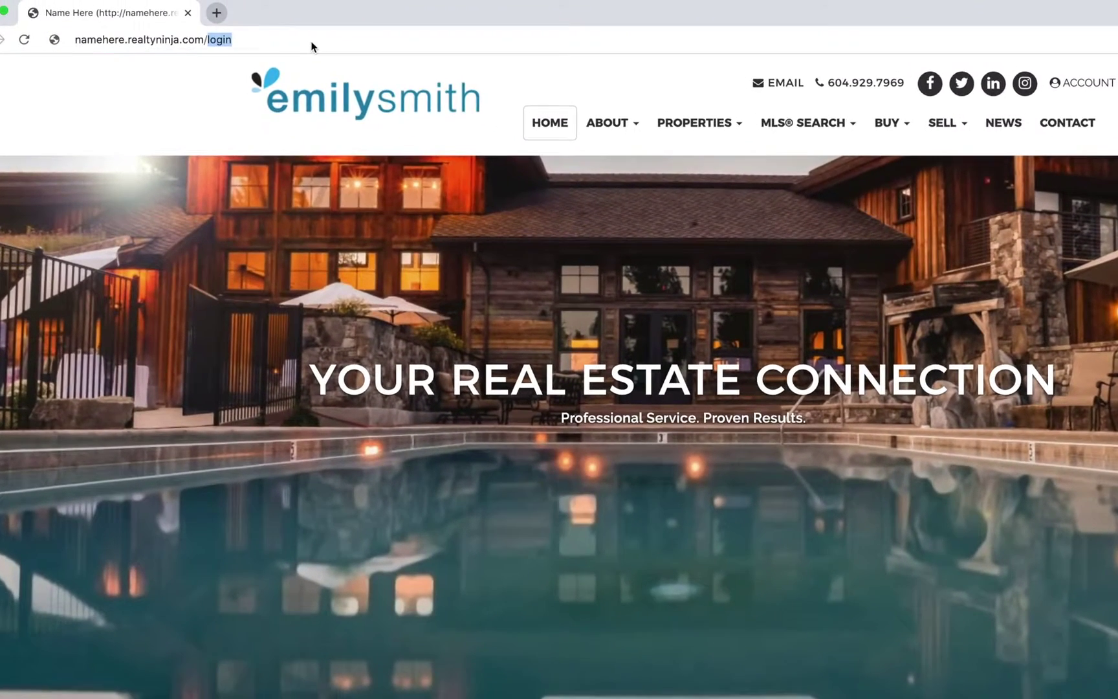
key("Return")
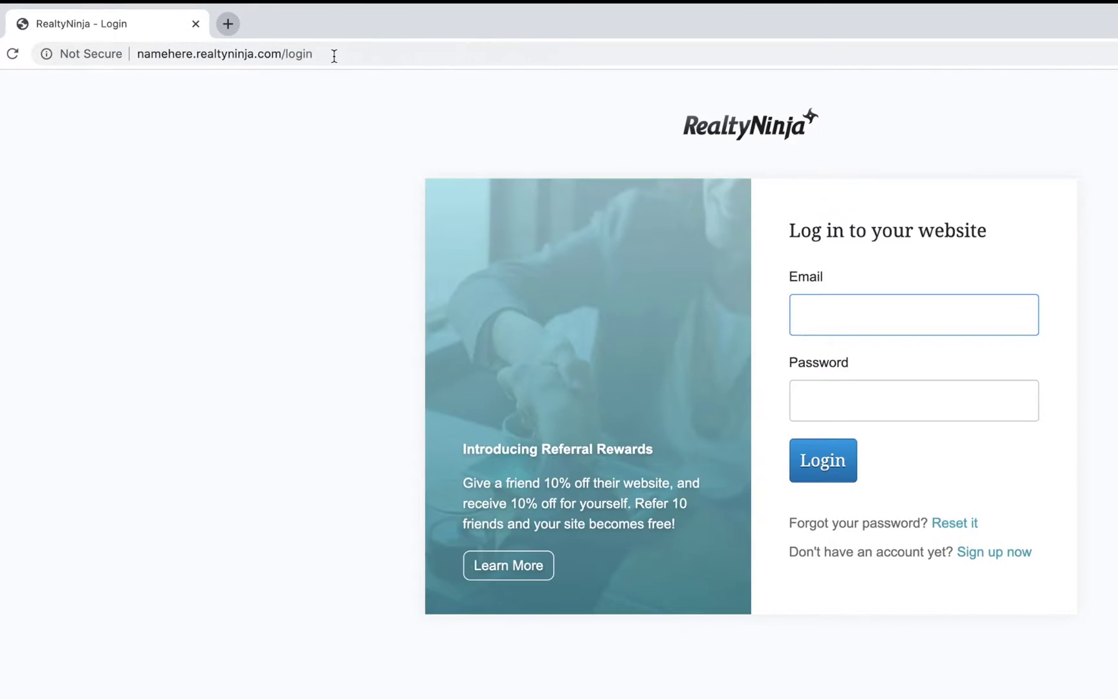
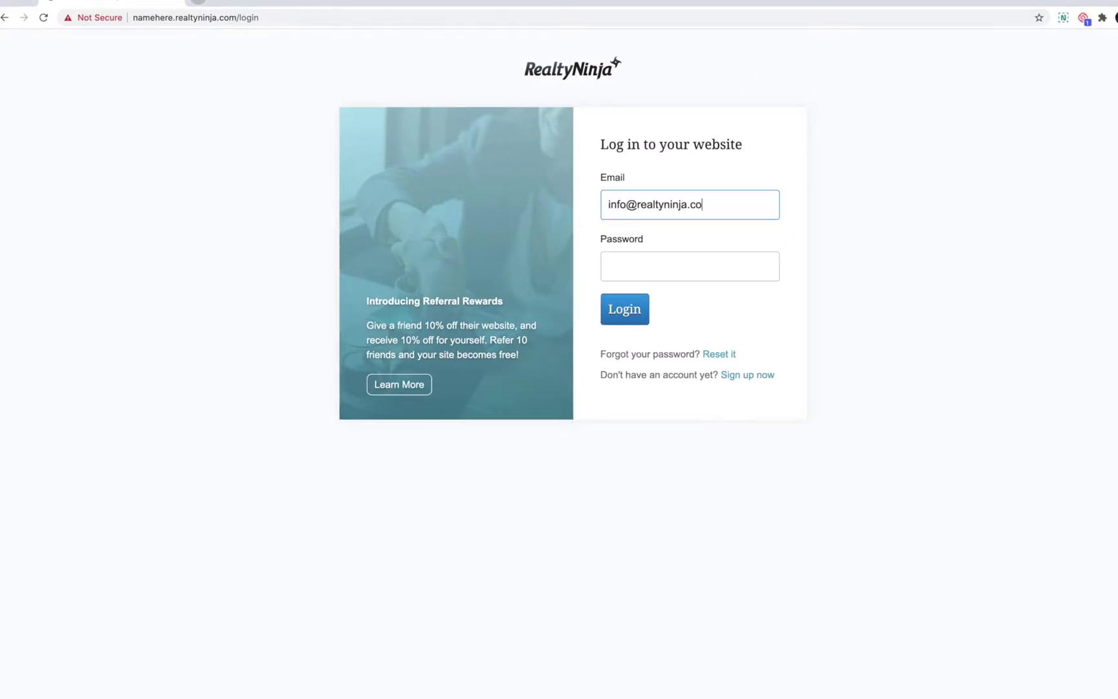
- Sign in with the account's email address and password
key("Tab")
type("••••••")
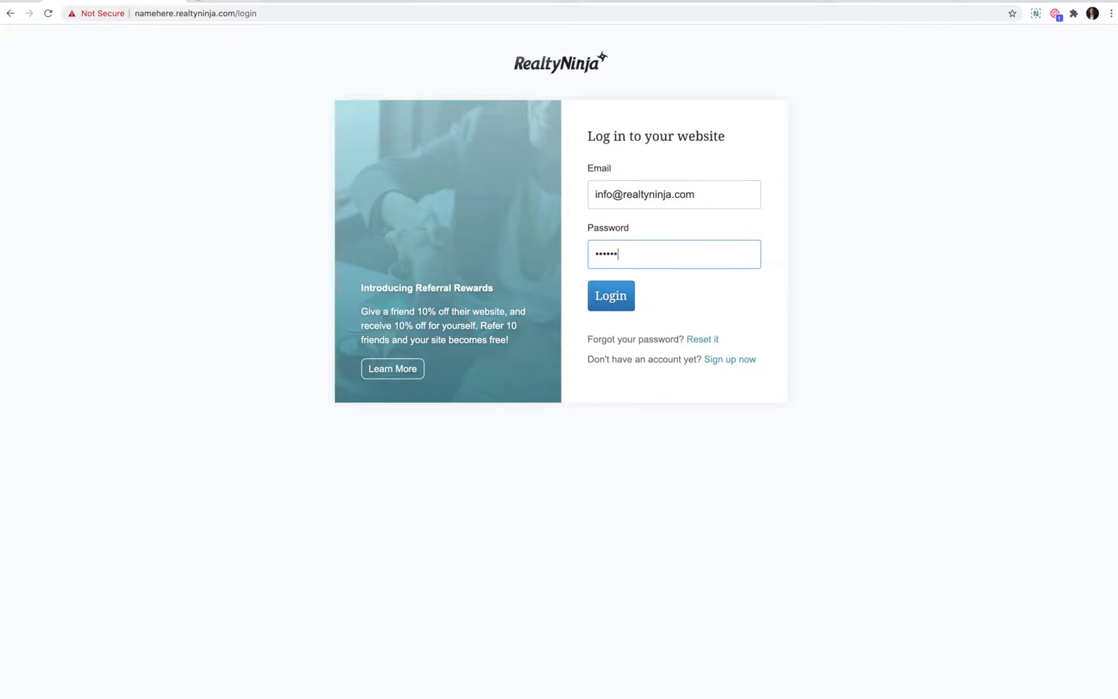
left_click(611, 295)
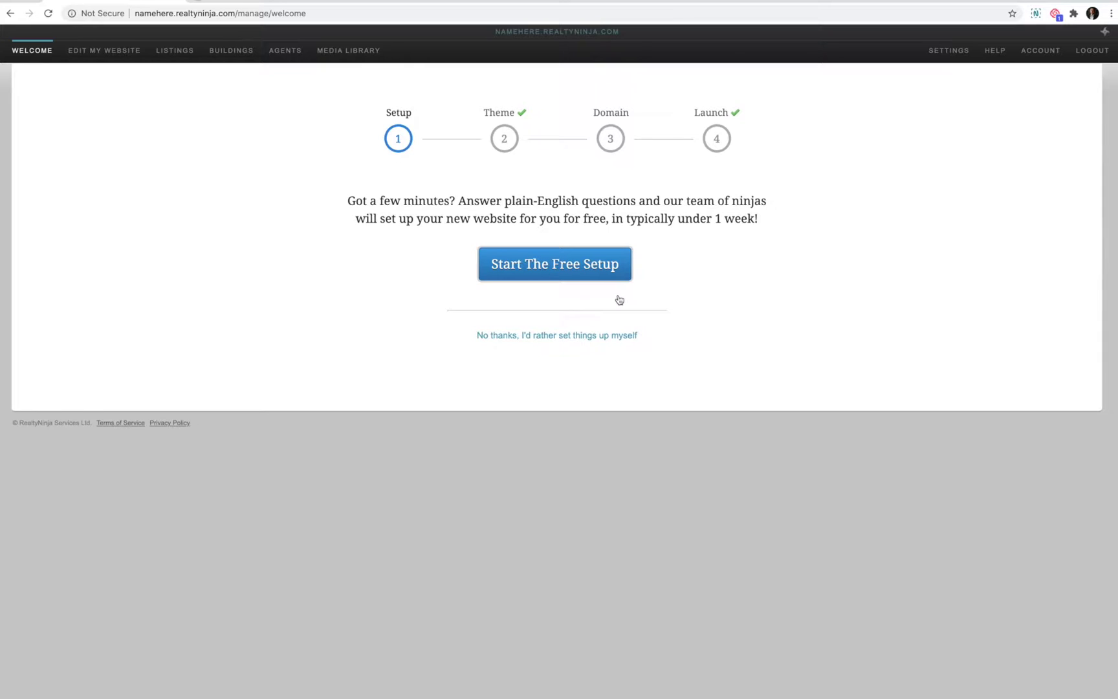
- Confirm VOW and Sold Listing Search under User Account Functionality in Settings, then log out
left_click(954, 52)
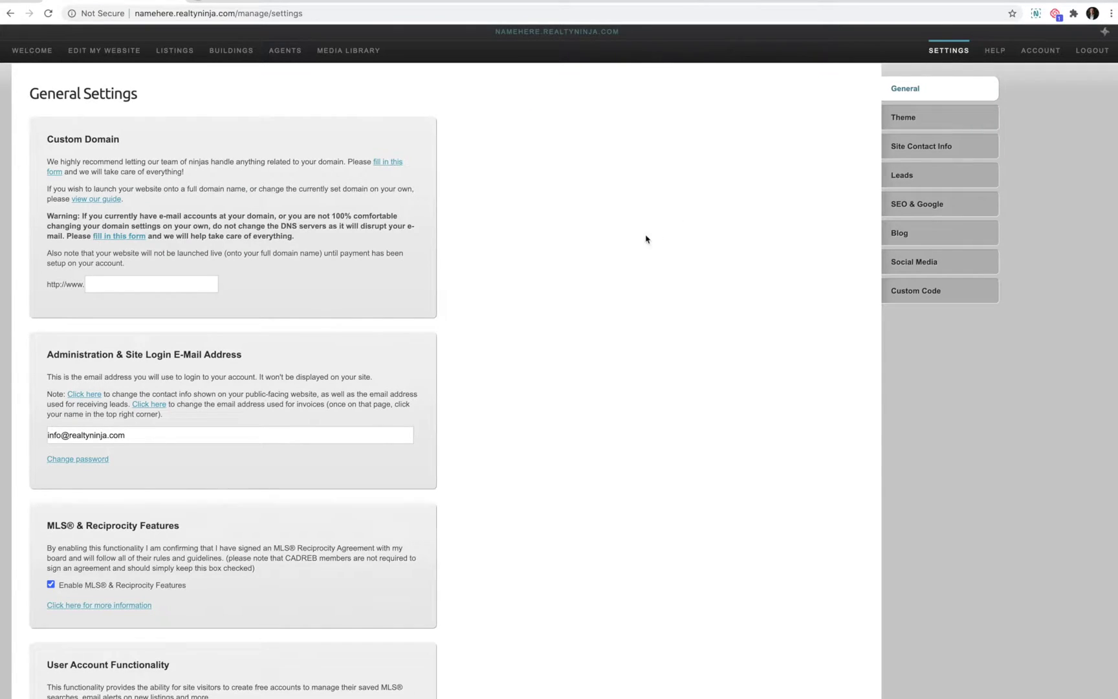
scroll(646, 240, "down", 7)
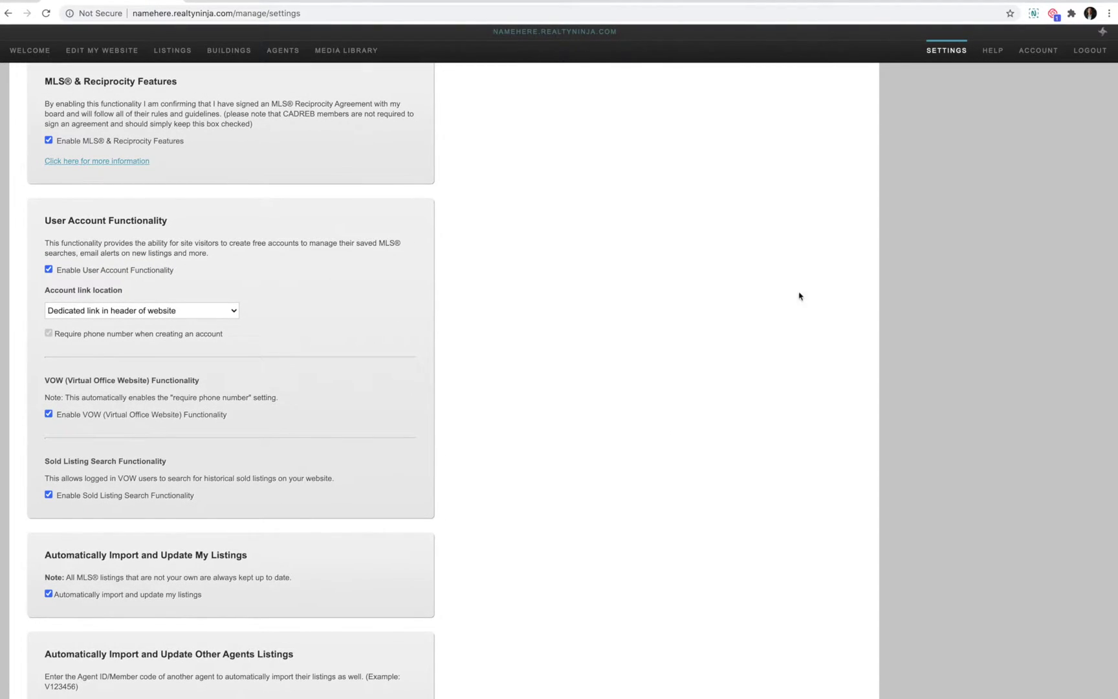
left_click(1089, 52)
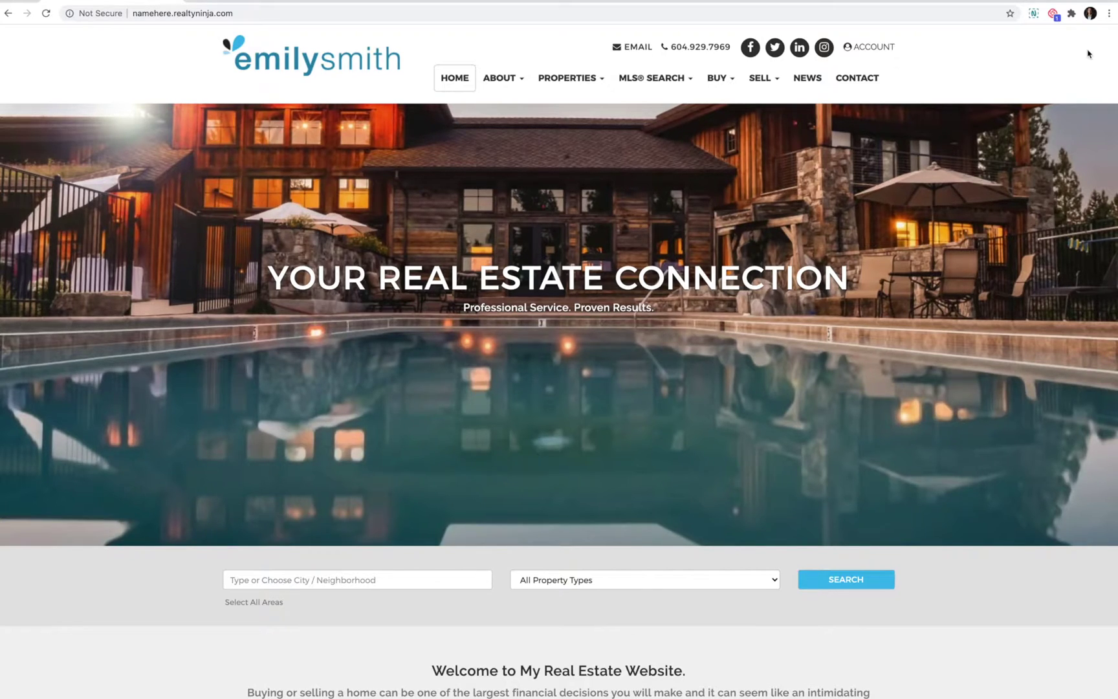
left_click(869, 47)
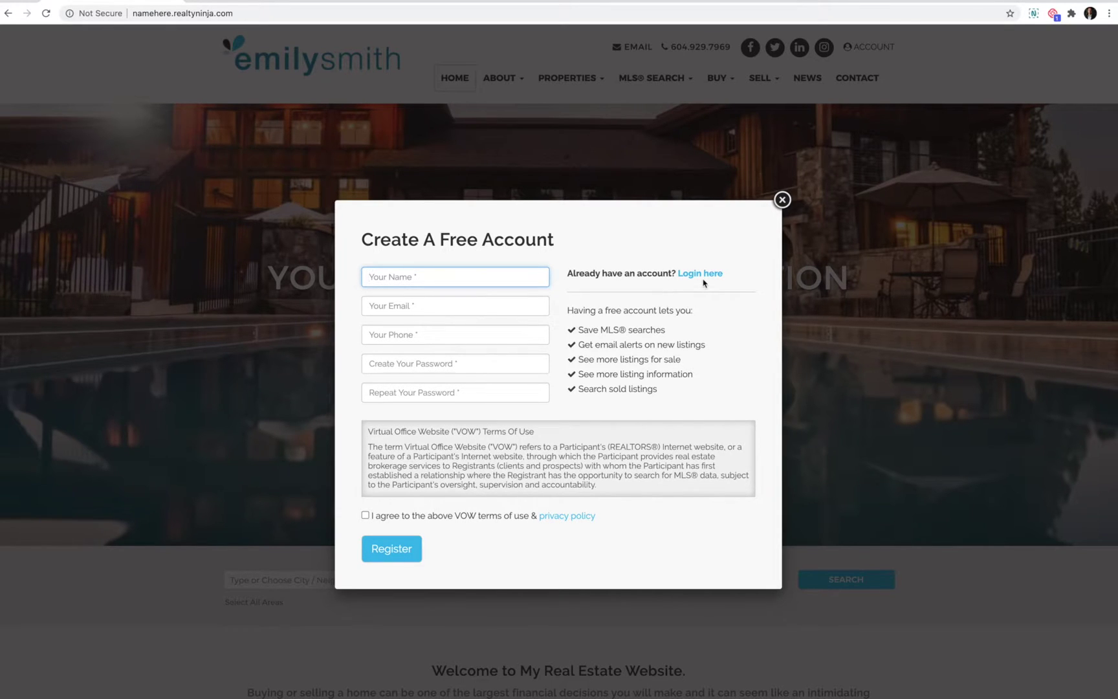
left_click(782, 200)
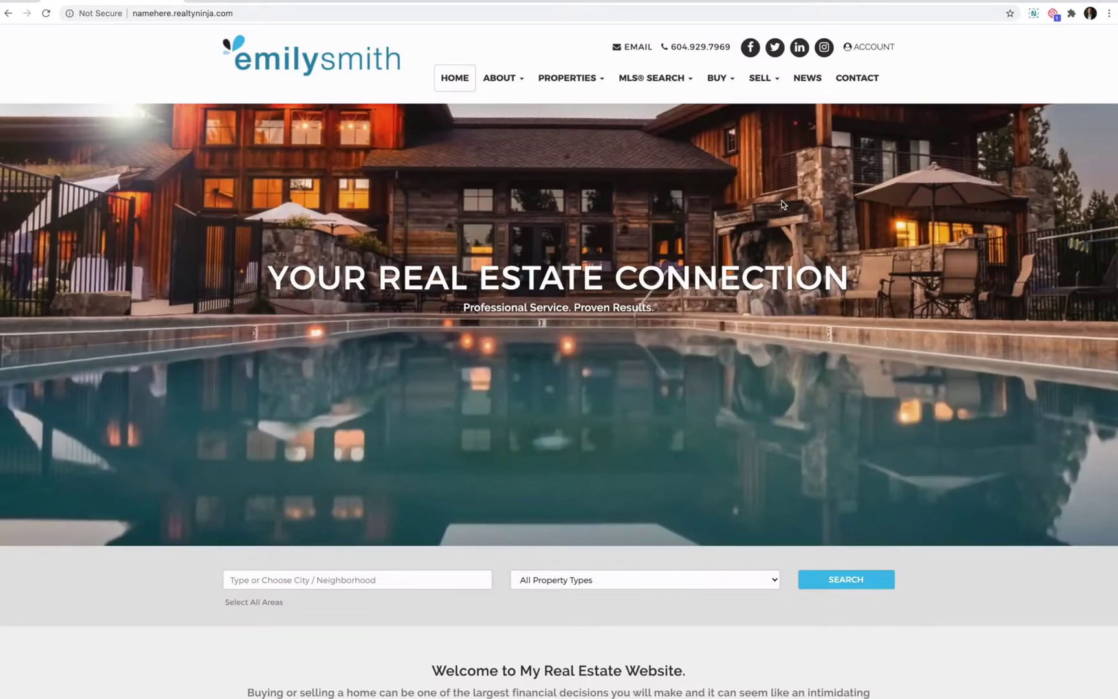
scroll(781, 200, "down", 14)
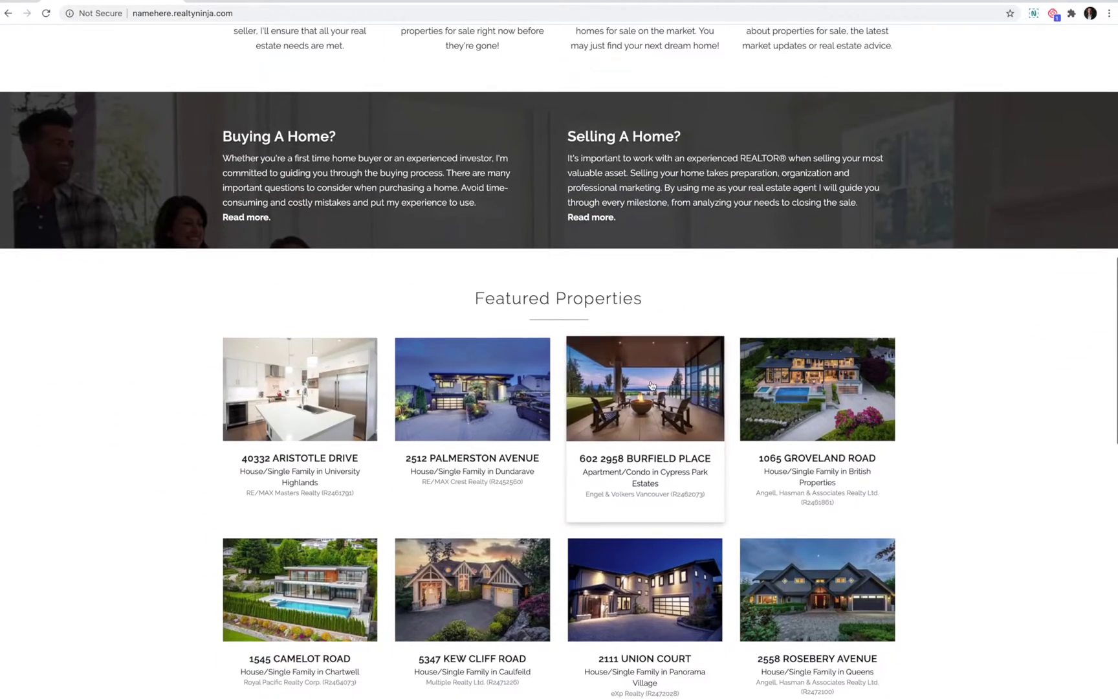
left_click(651, 386)
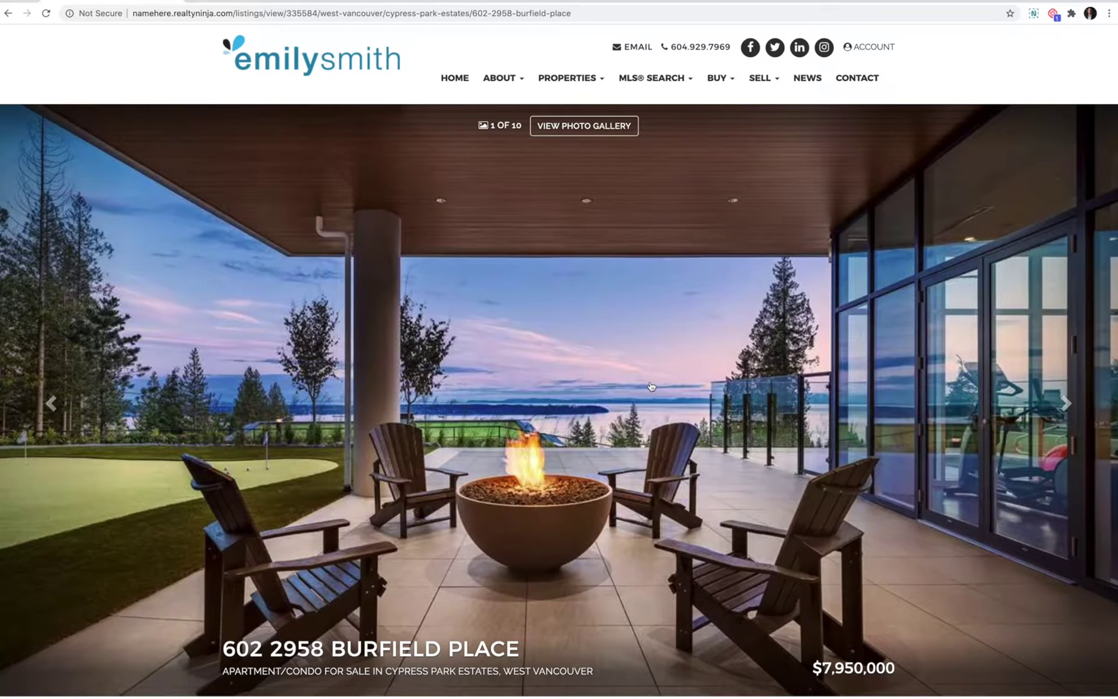
- Scroll the Burfield Place listing details, then open and close the Create Free Account form
scroll(651, 386, "down", 10)
scroll(651, 386, "down", 10)
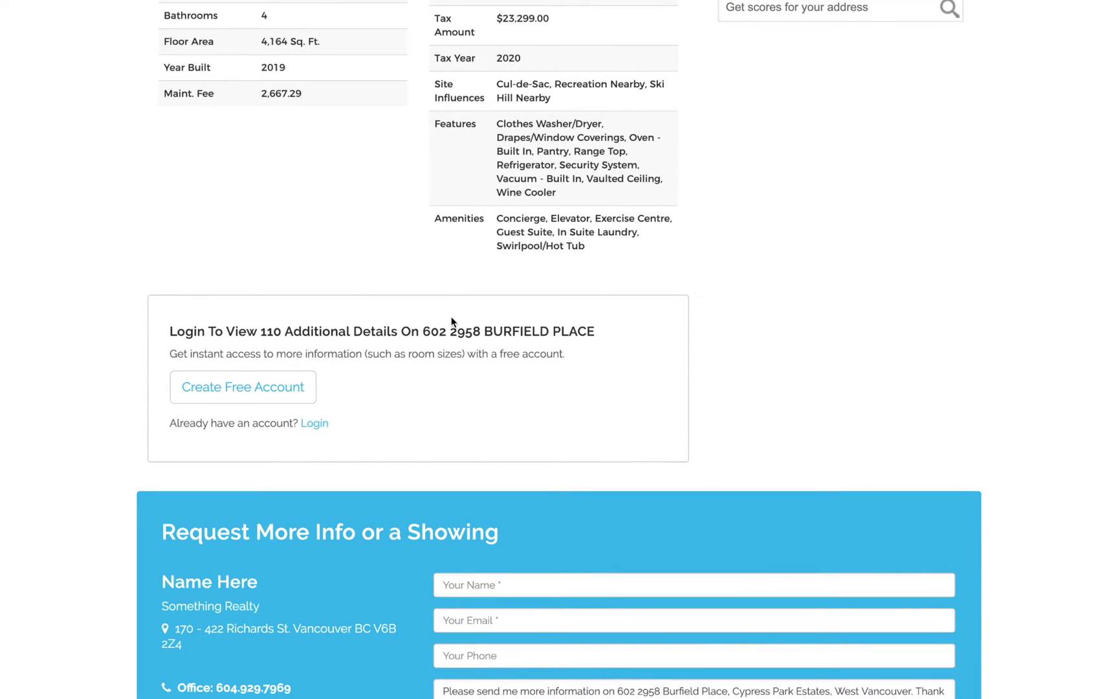
left_click(283, 387)
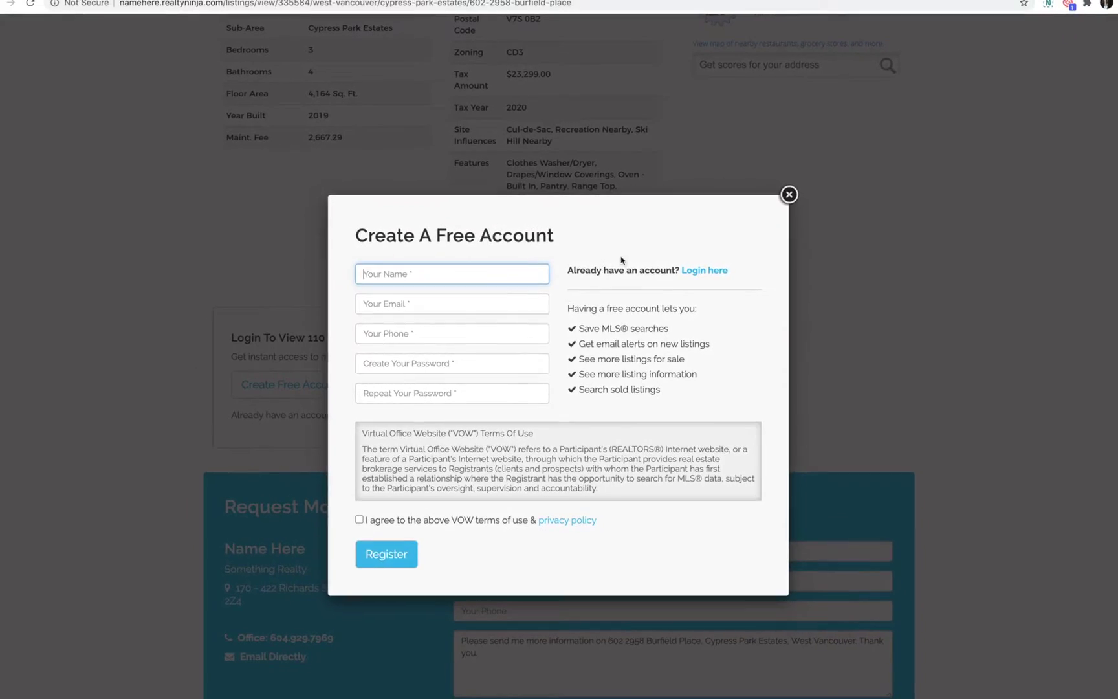
left_click(782, 200)
scroll(670, 344, "up", 15)
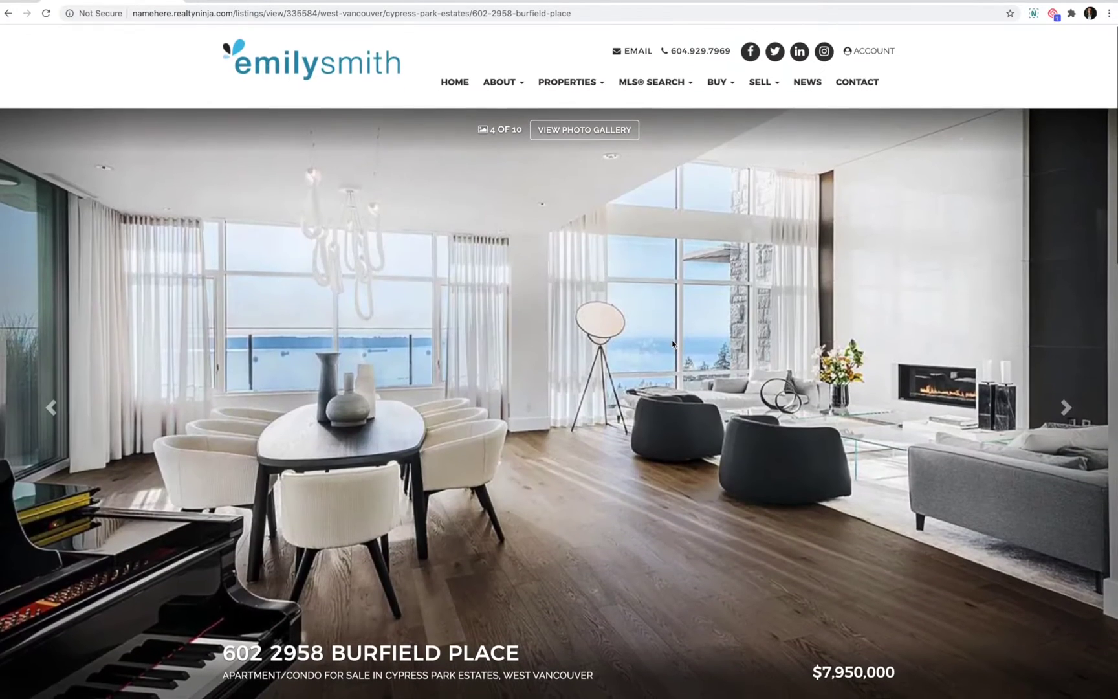
- On the MLS Search page, choose the Sold In Last Month listing status
left_click(647, 81)
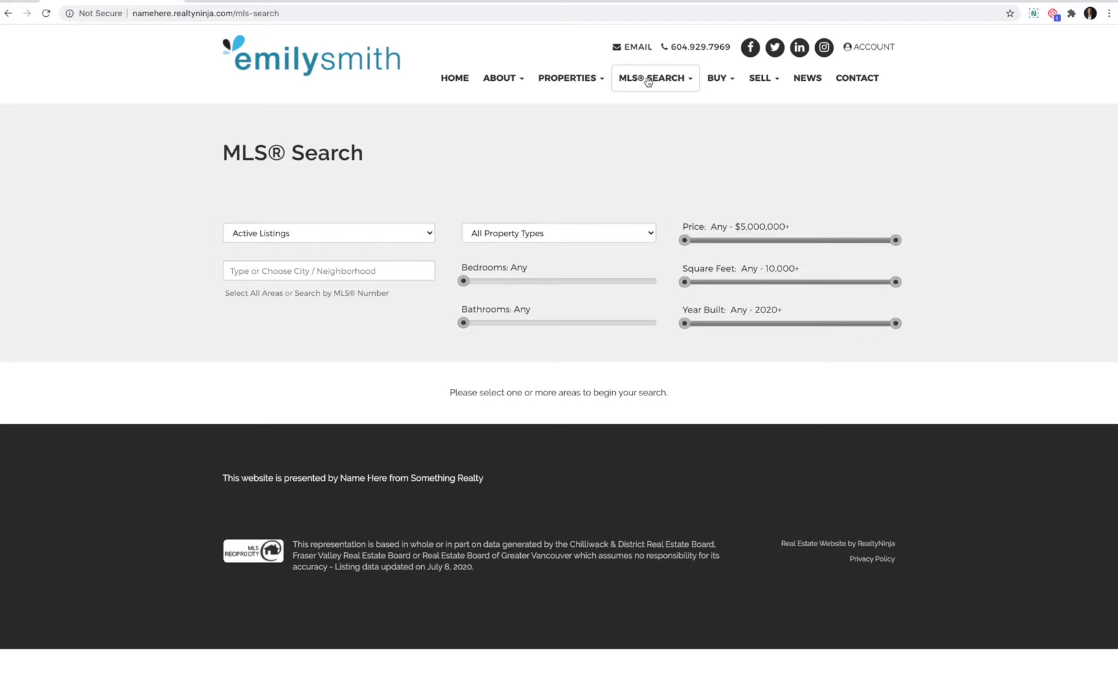
left_click(374, 234)
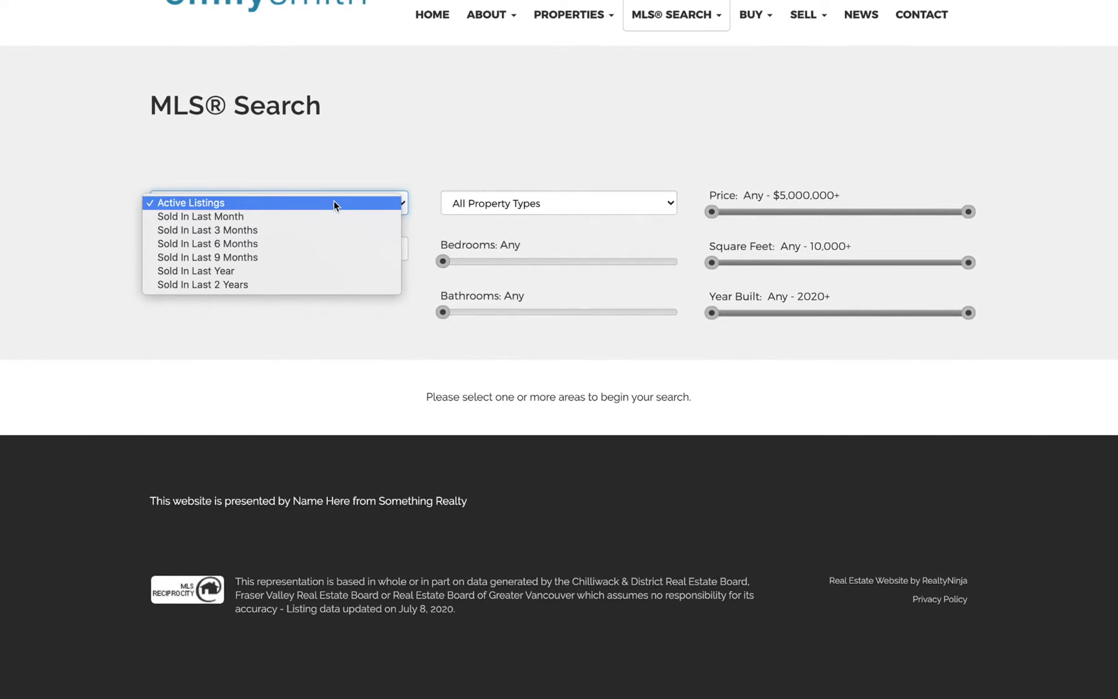
left_click(332, 216)
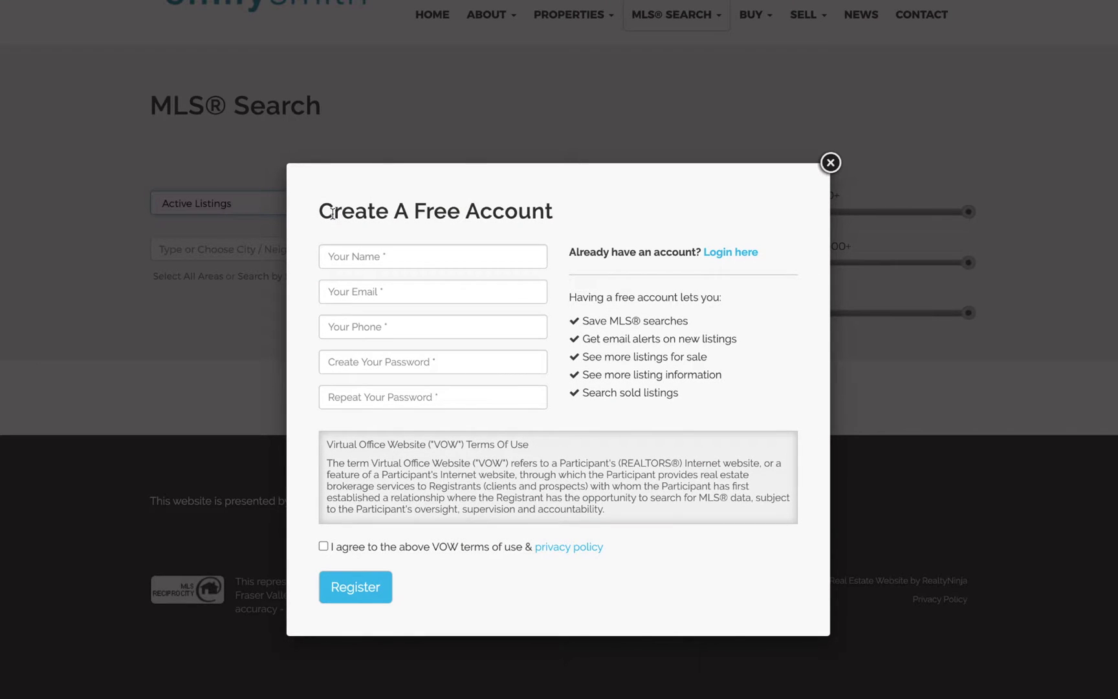
- Look over the sign-up form's name, email, phone and password fields and VOW terms, then close it
left_click(377, 257)
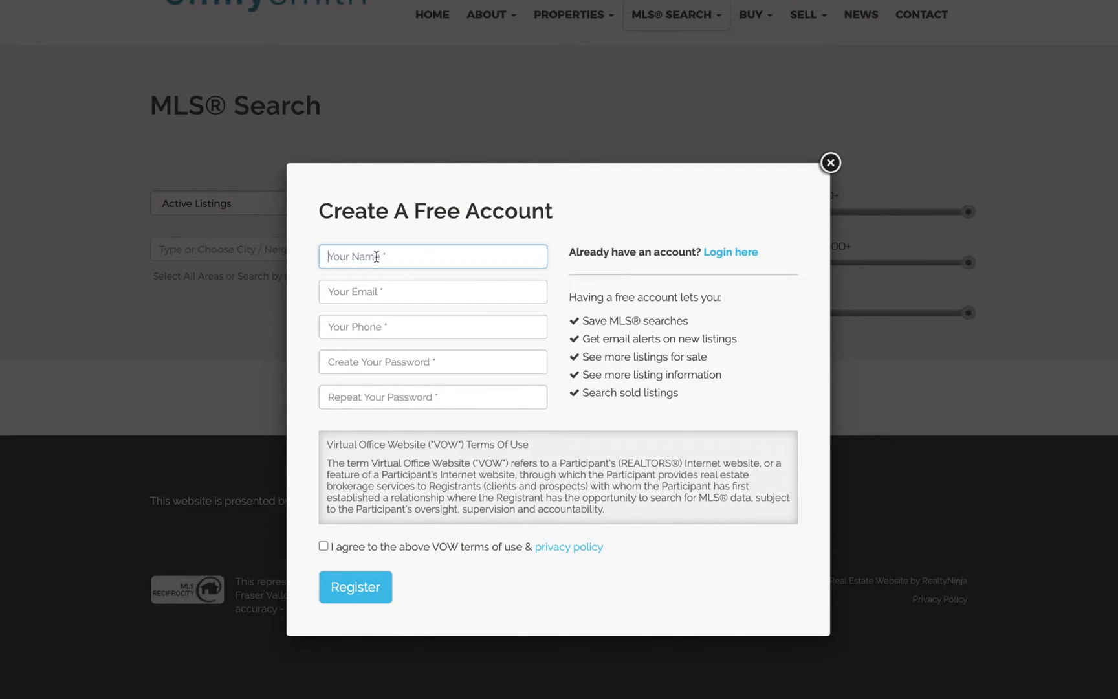
left_click(380, 291)
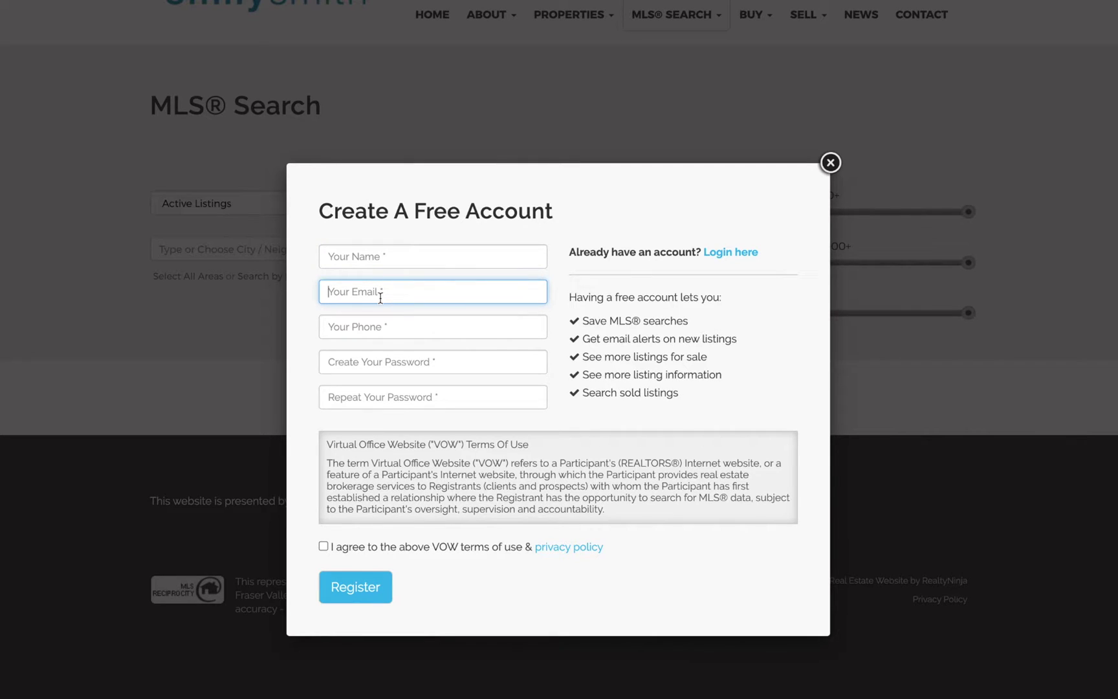
left_click(389, 328)
left_click(408, 363)
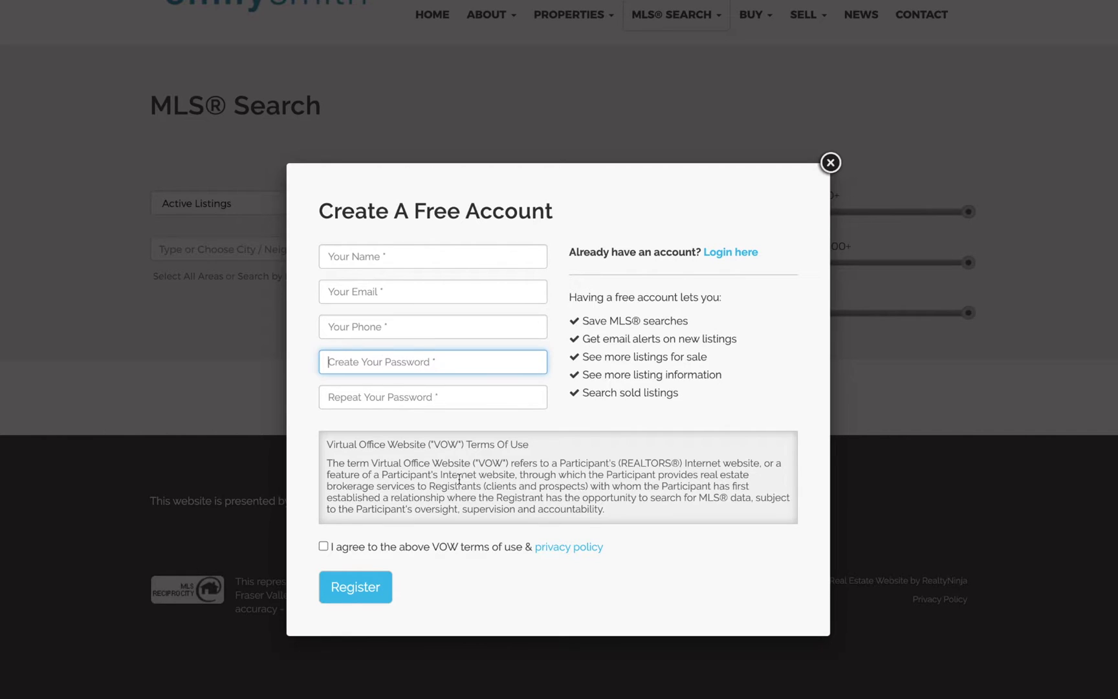
scroll(508, 484, "down", 6)
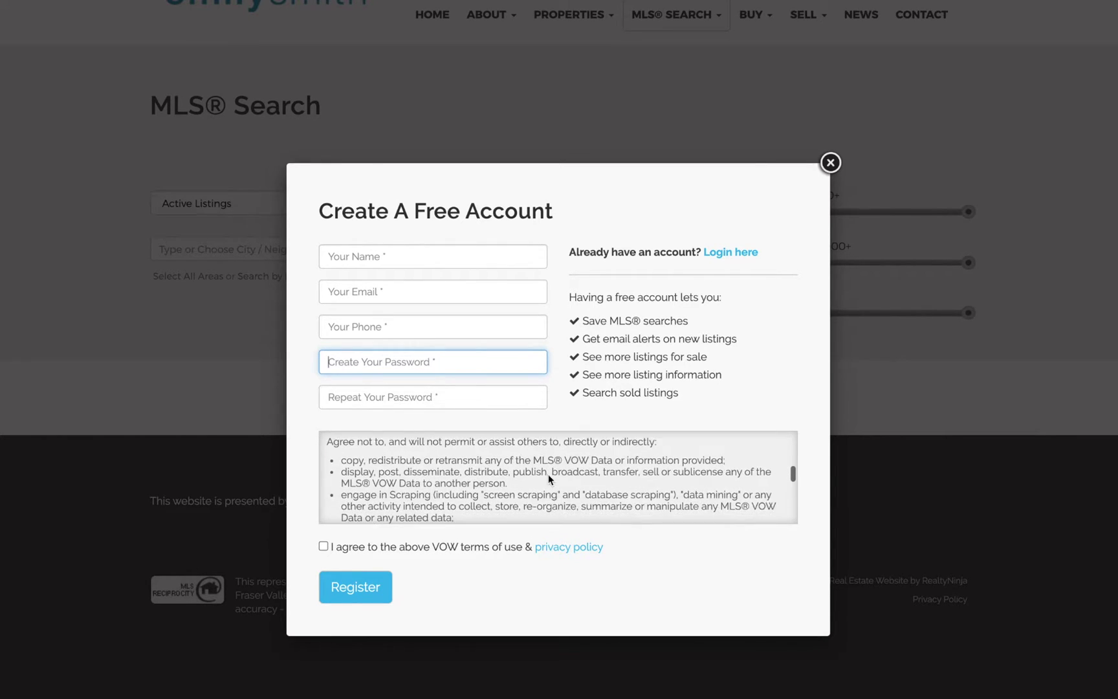
scroll(549, 475, "down", 5)
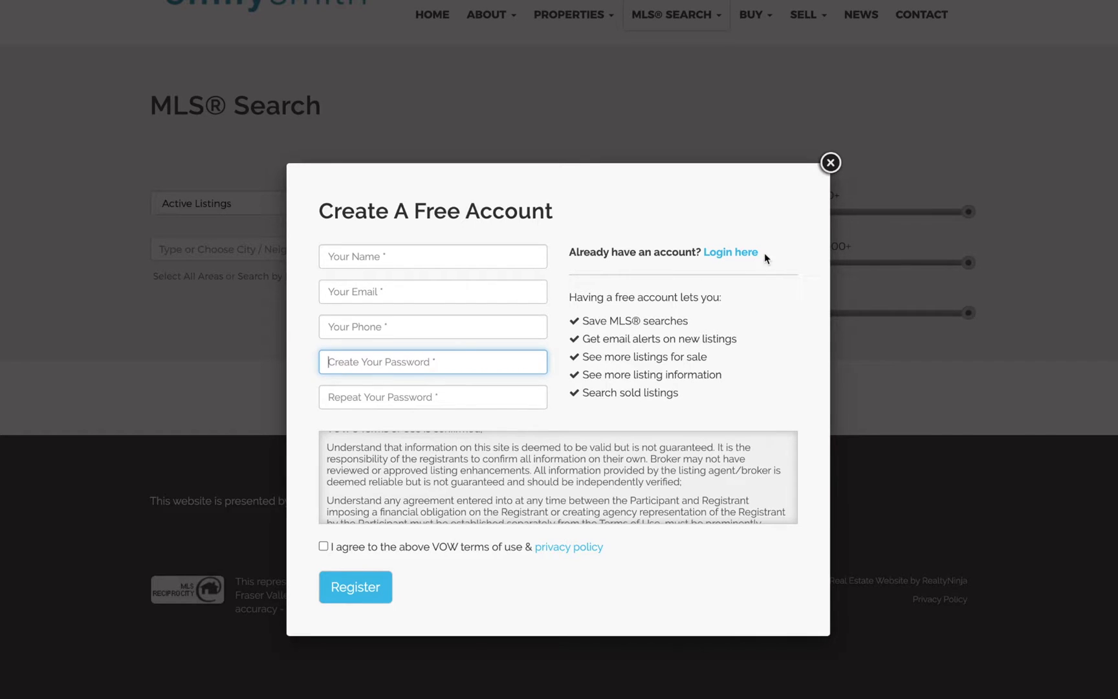
left_click(830, 162)
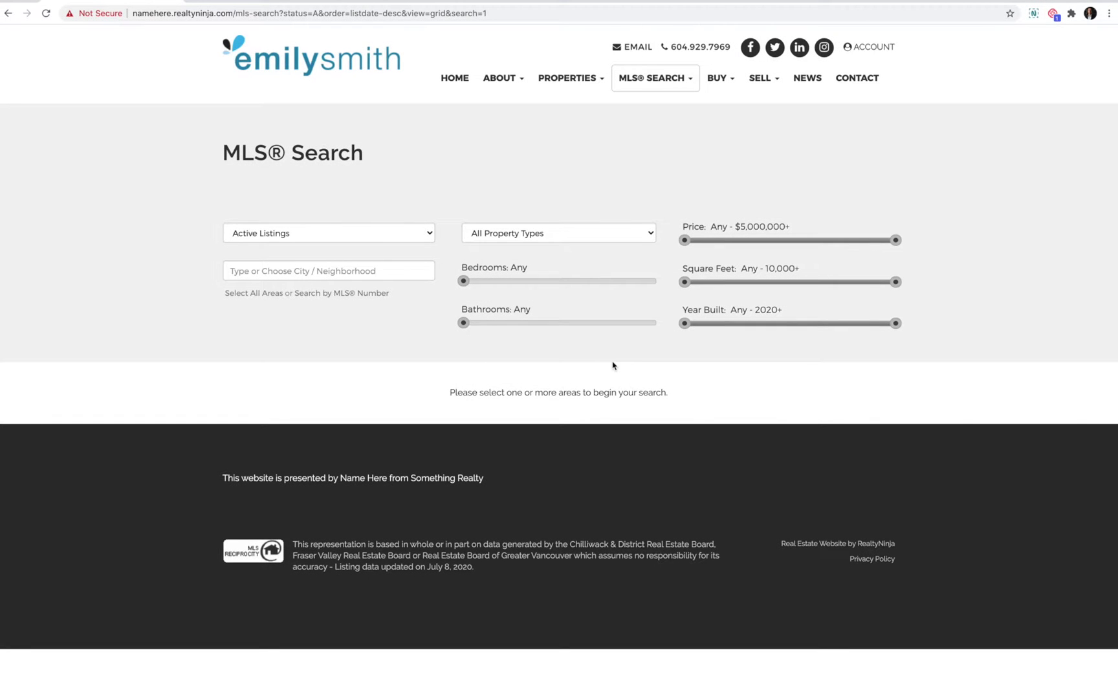
- Log in to the existing visitor account with its e-mail and password
left_click(874, 53)
left_click(718, 204)
left_click(537, 362)
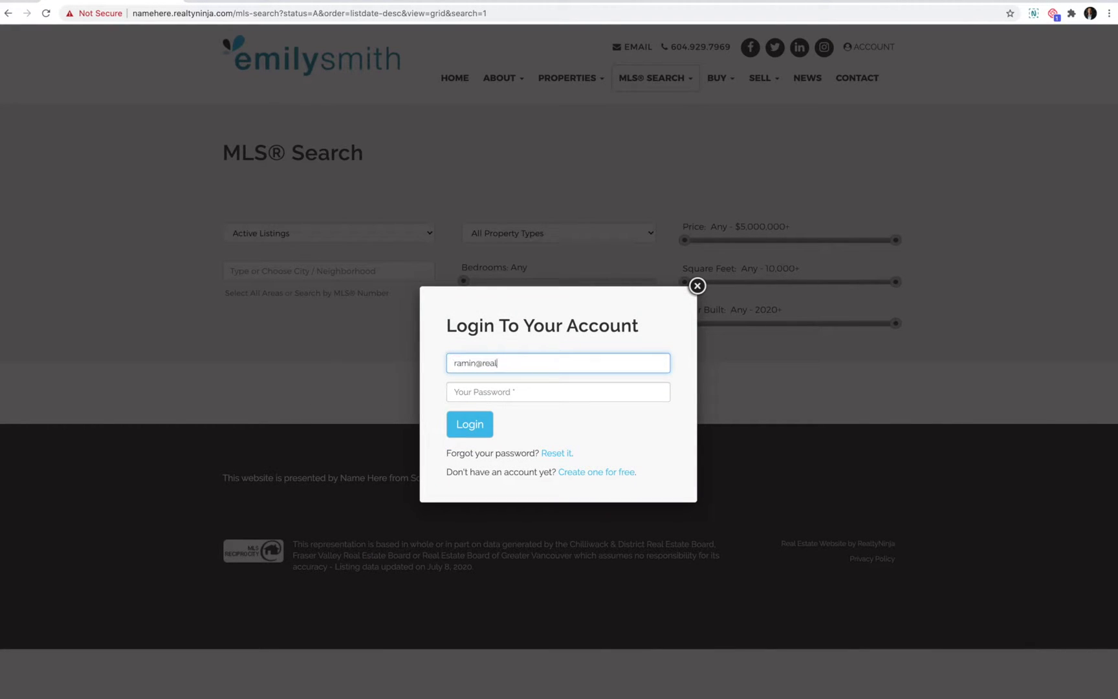
key("Tab")
type("******")
left_click(470, 425)
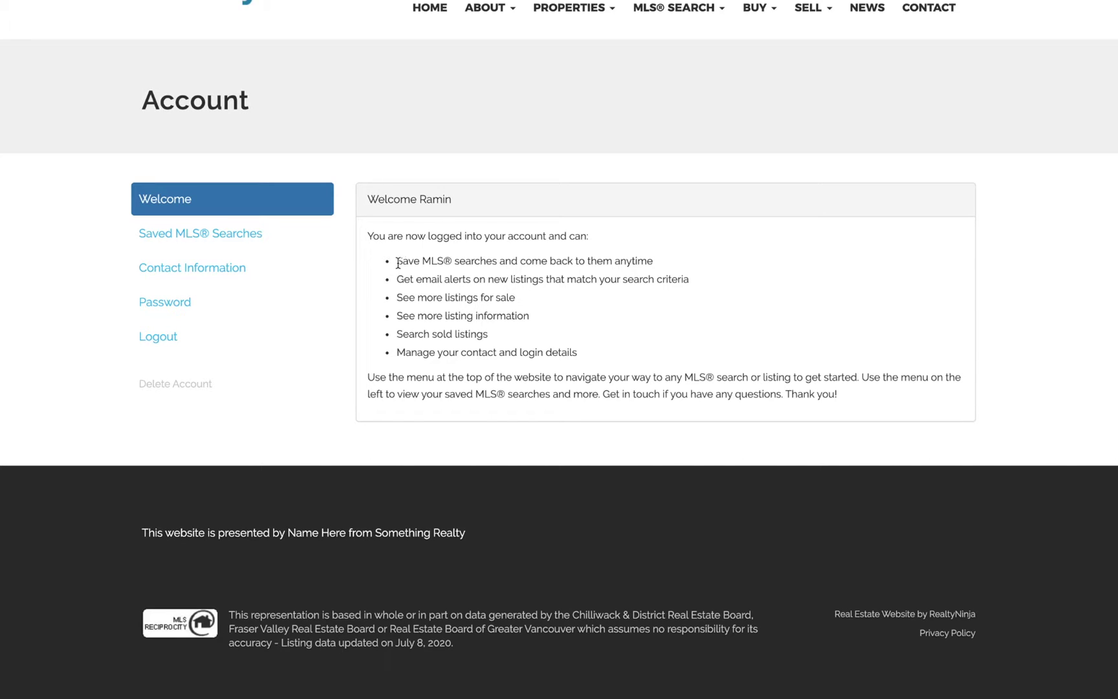
- Highlight the saved searches, email alerts and sold-search benefits on the Welcome page, then clear it
left_click_drag(397, 261, 497, 260)
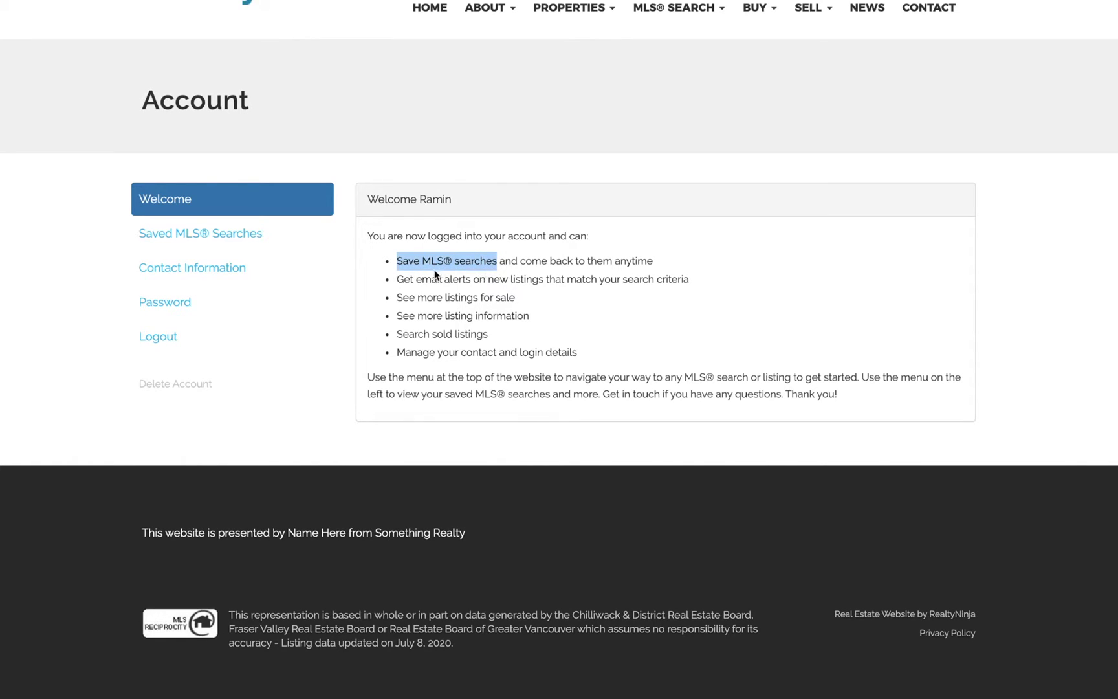
left_click_drag(397, 280, 486, 281)
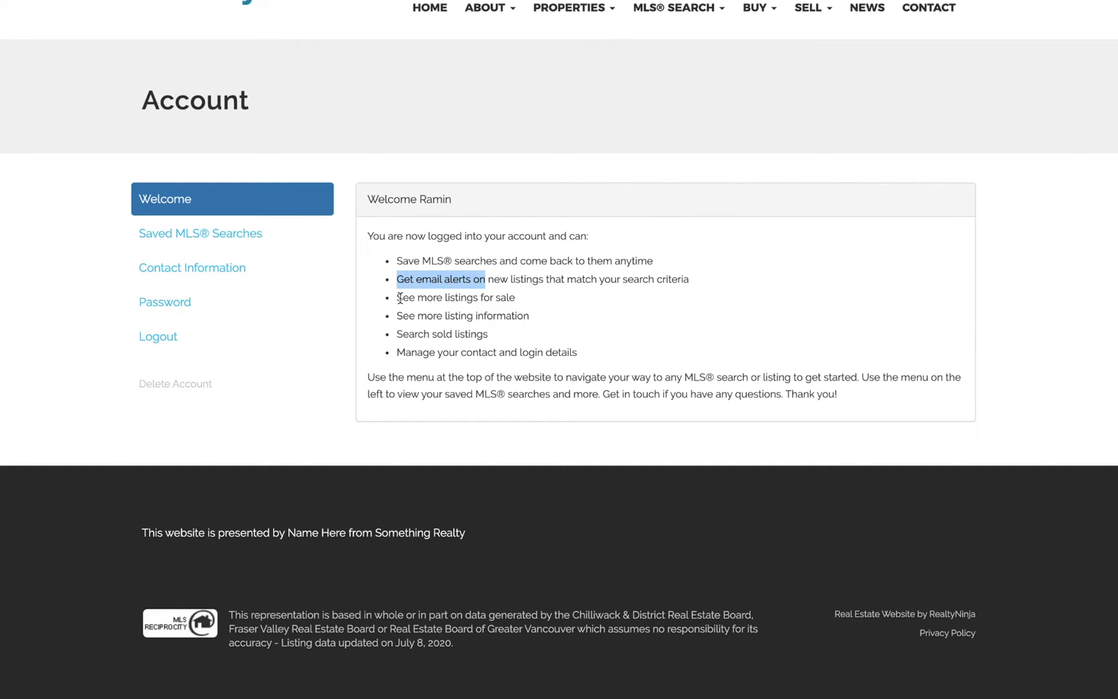
left_click_drag(397, 298, 493, 338)
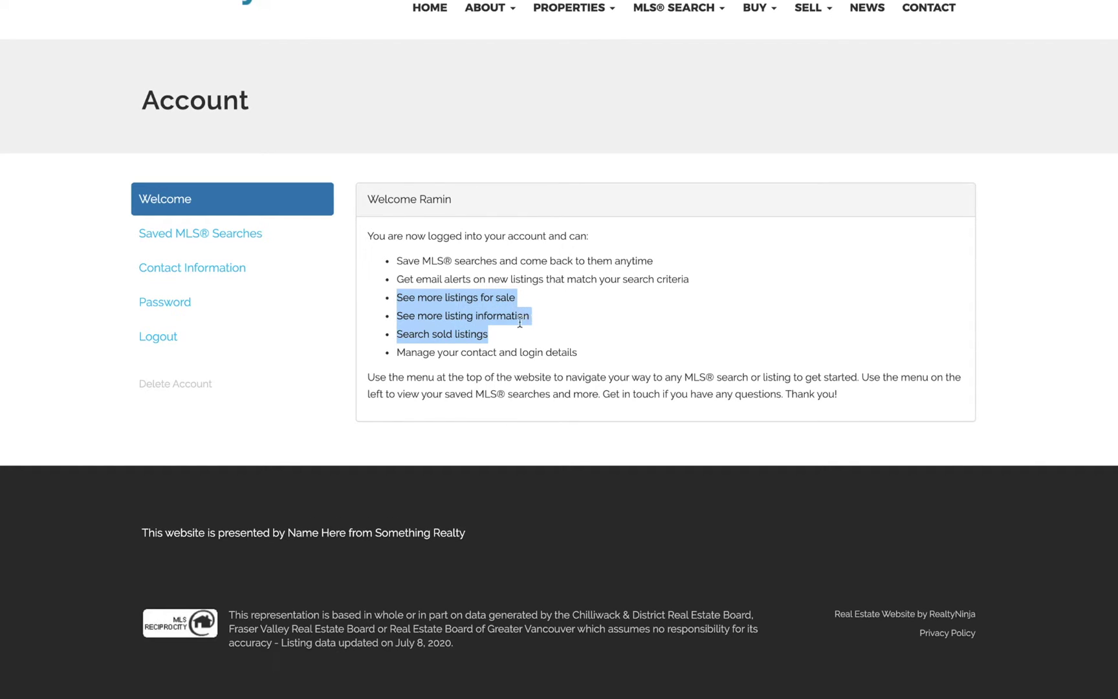
left_click(471, 336)
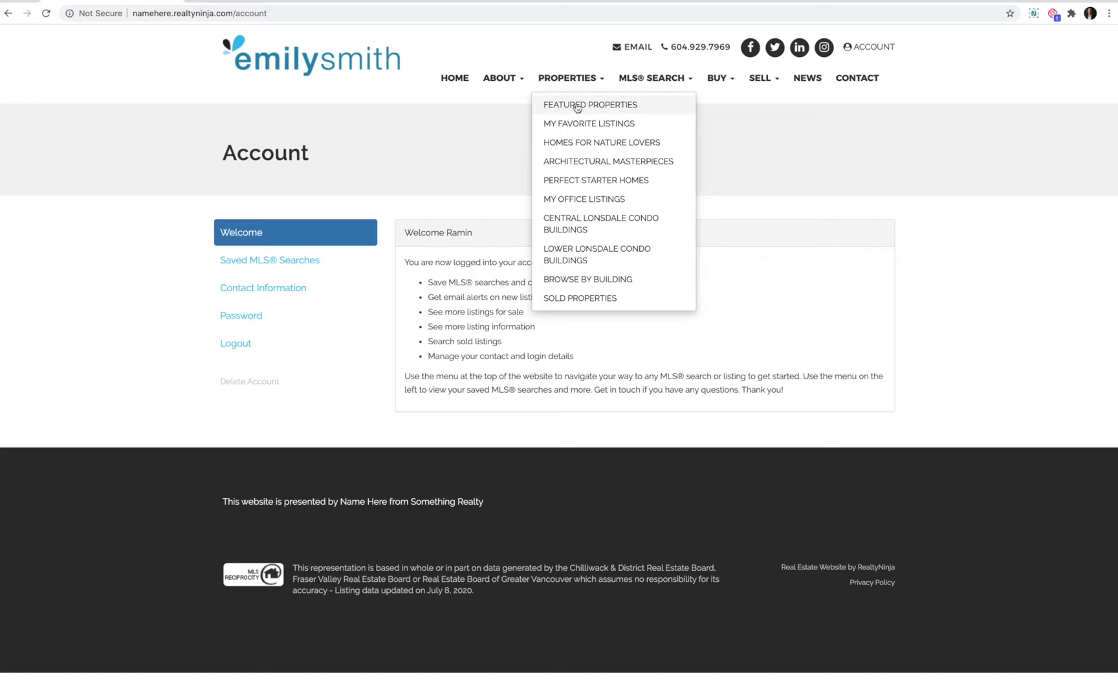
left_click(575, 106)
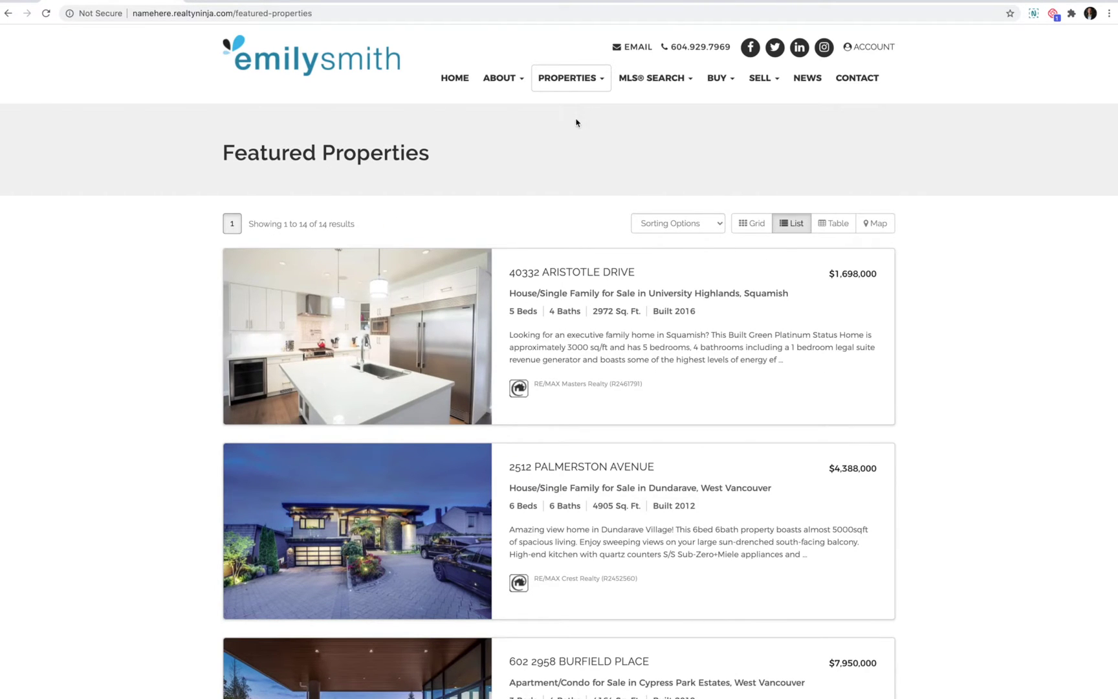
left_click(595, 499)
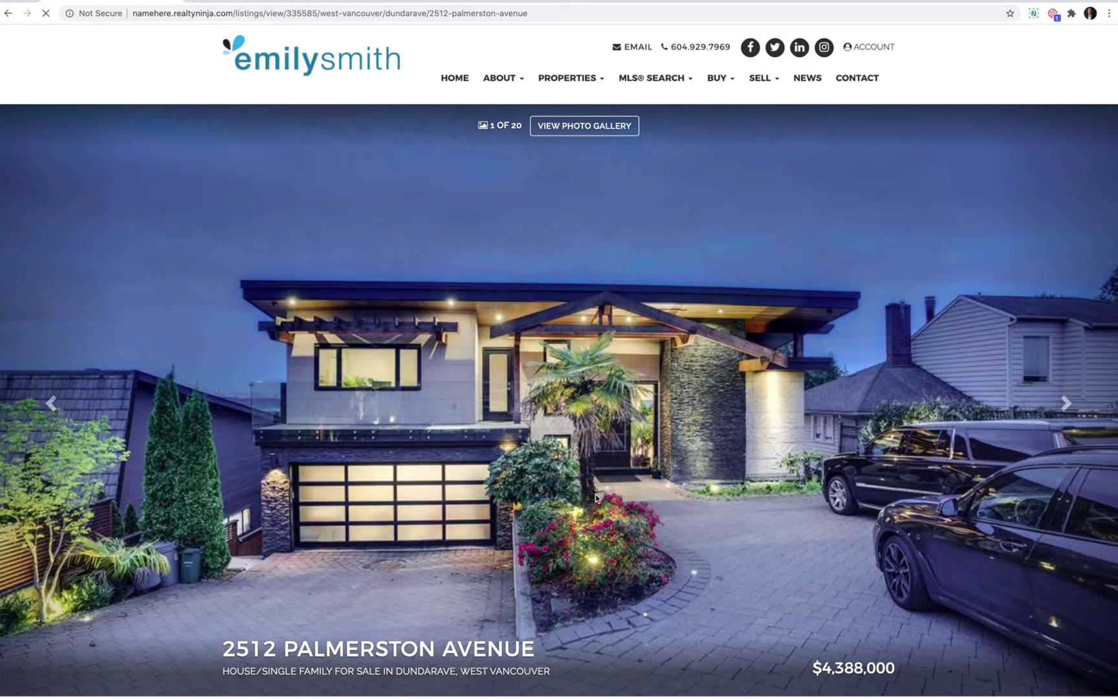
scroll(522, 269, "down", 15)
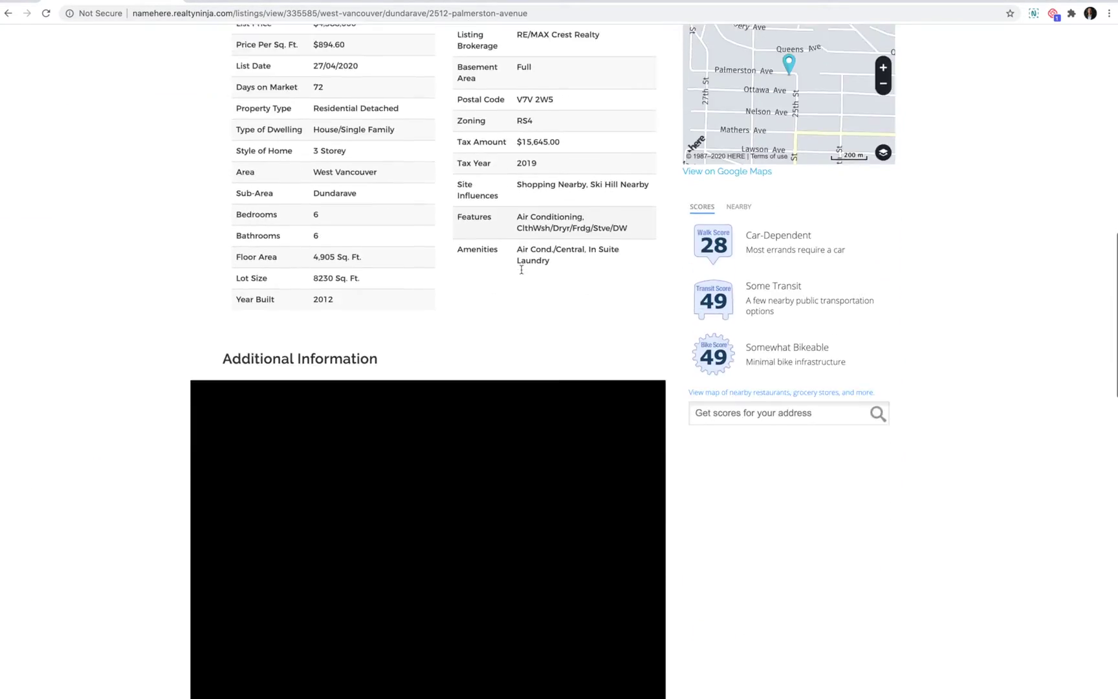
scroll(521, 269, "down", 3)
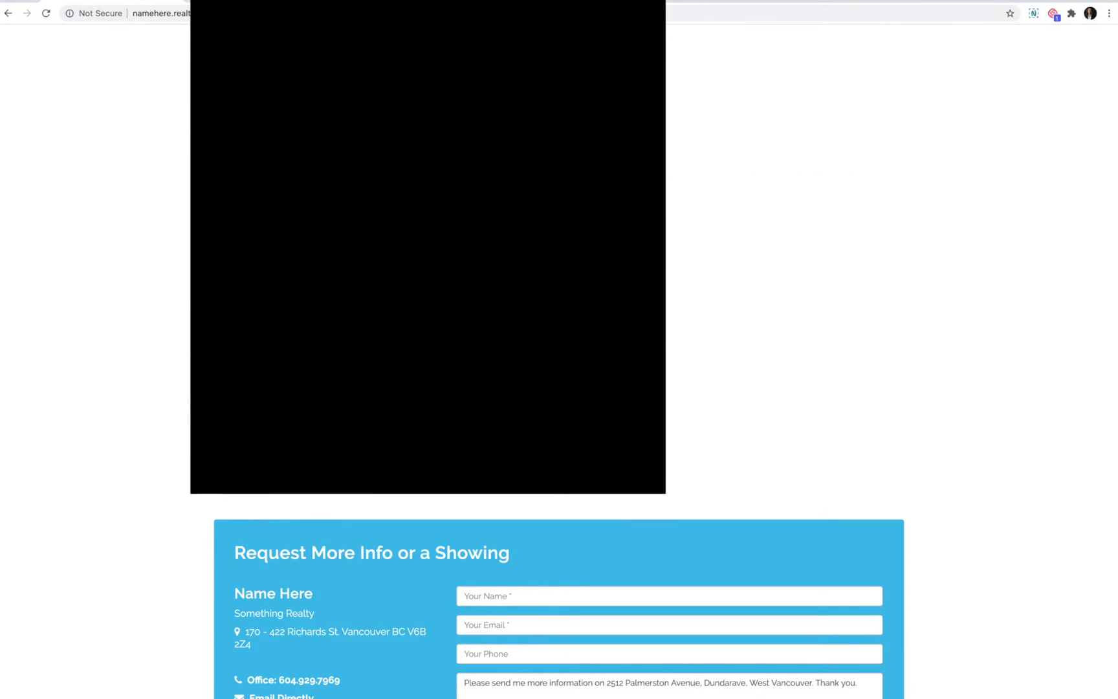
scroll(521, 270, "up", 20)
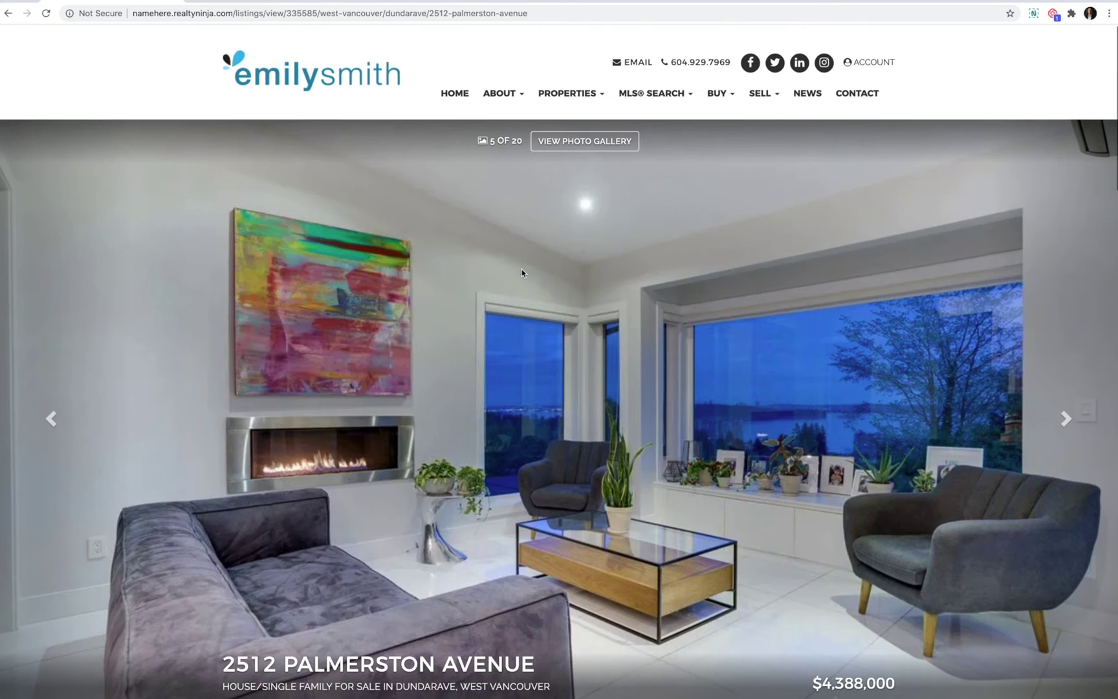
left_click(668, 81)
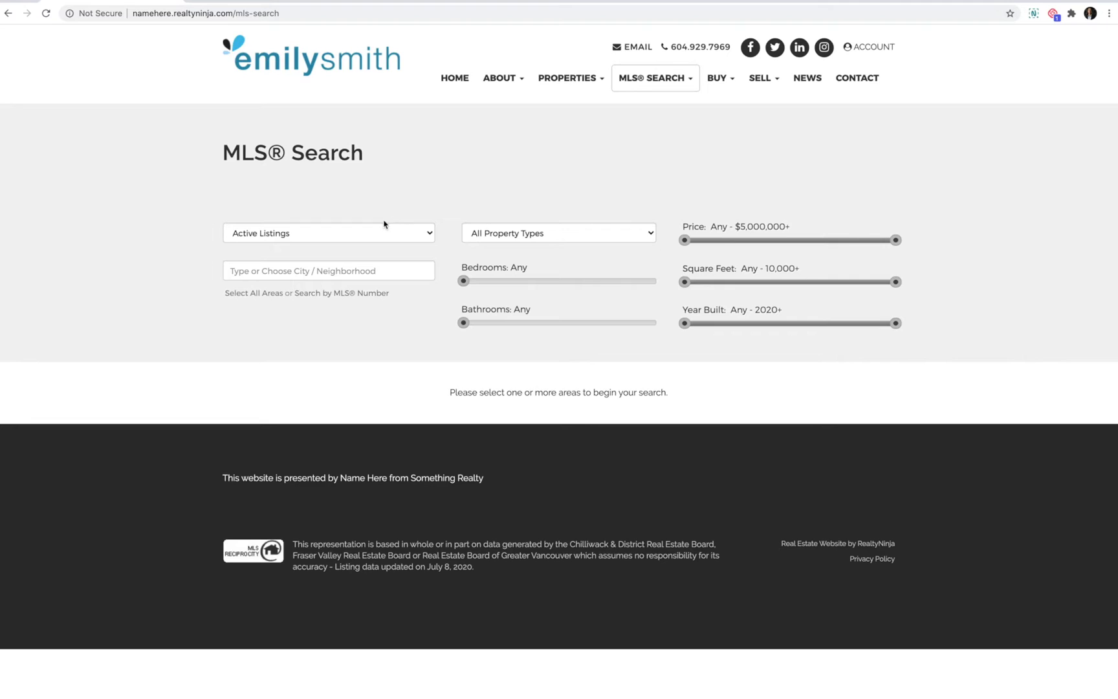
- Set status to Sold In Last Month and area to ALL Abbotsford, showing 157 results
left_click(360, 238)
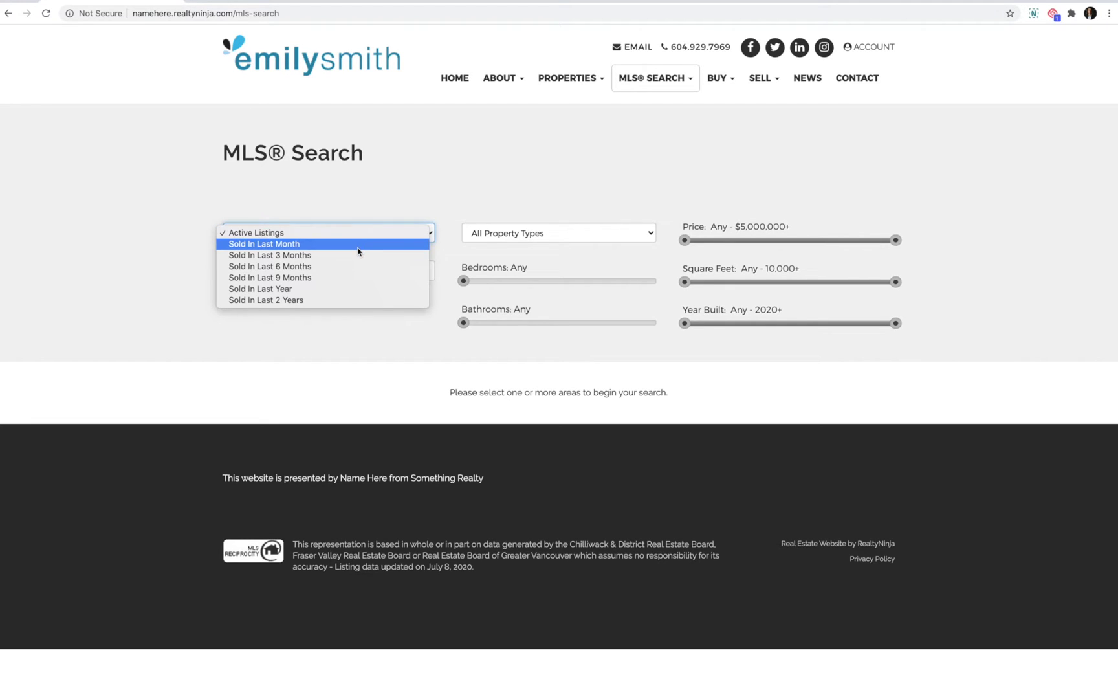
left_click(359, 251)
left_click(308, 269)
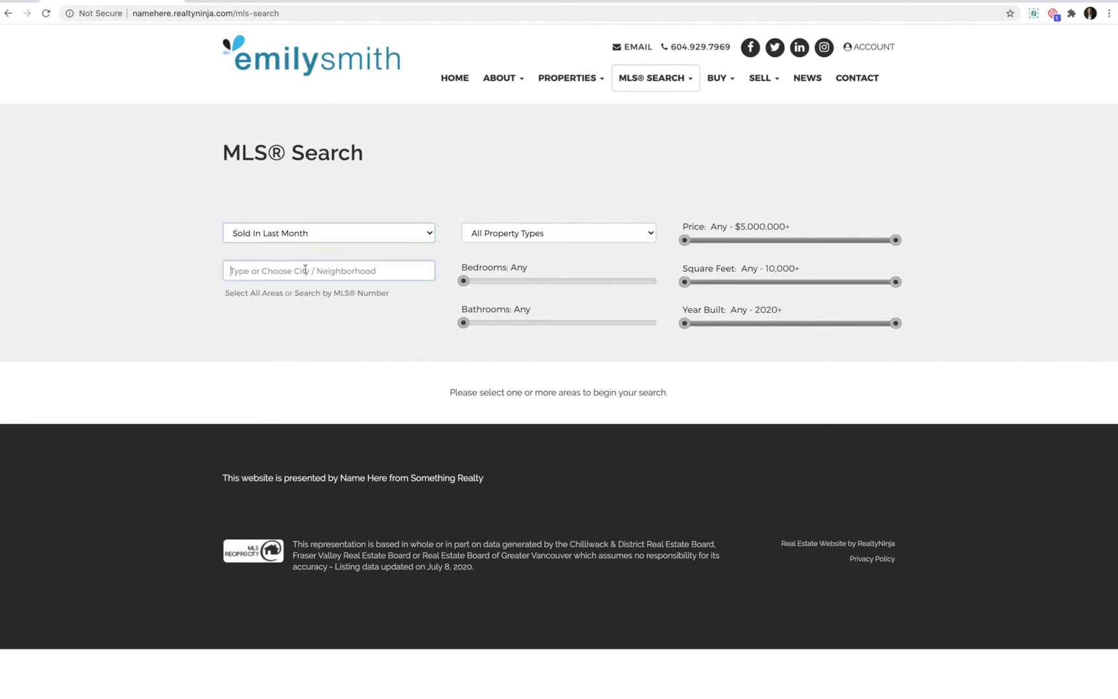
left_click(285, 329)
left_click(180, 330)
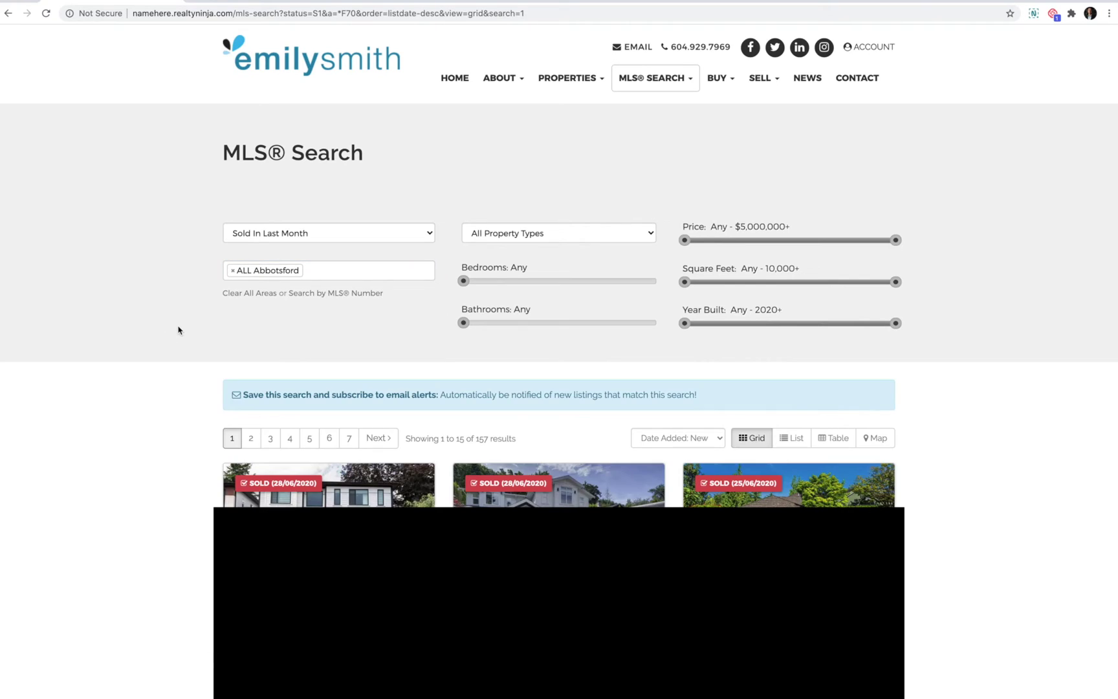